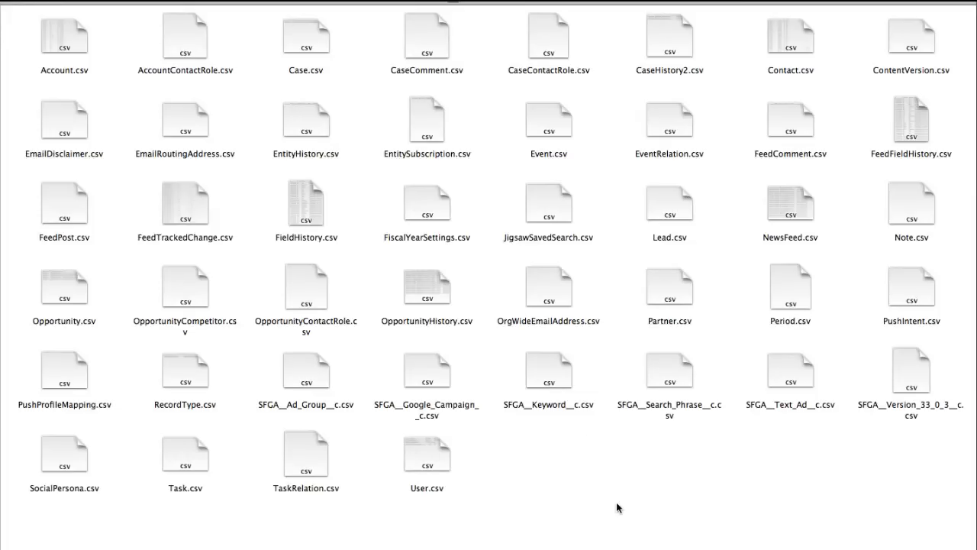
# Step: Select the OpportunityHistory, Account and Contact CSV files among the exported Salesforce files
pyautogui.click(410, 290)
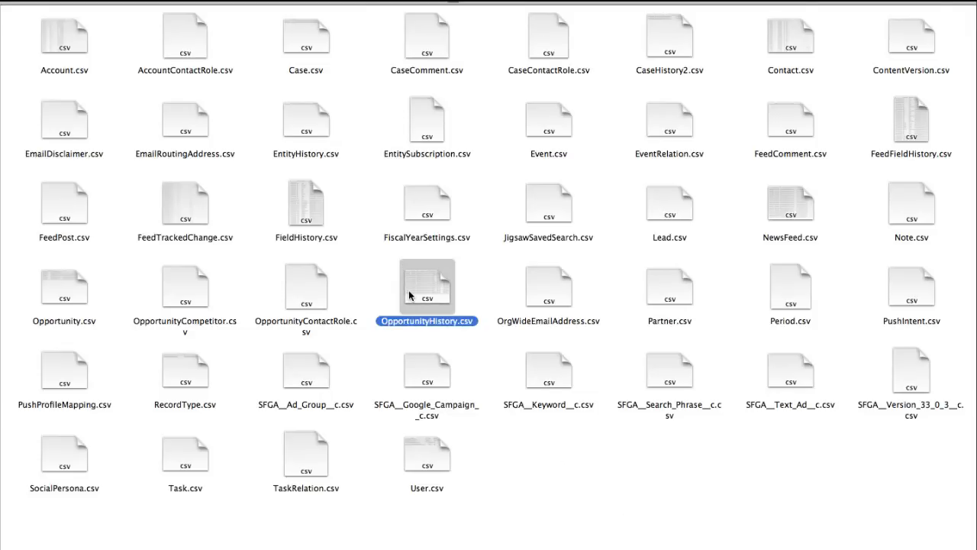
pyautogui.keyDown('super'); pyautogui.click(46, 53); pyautogui.keyUp('super')
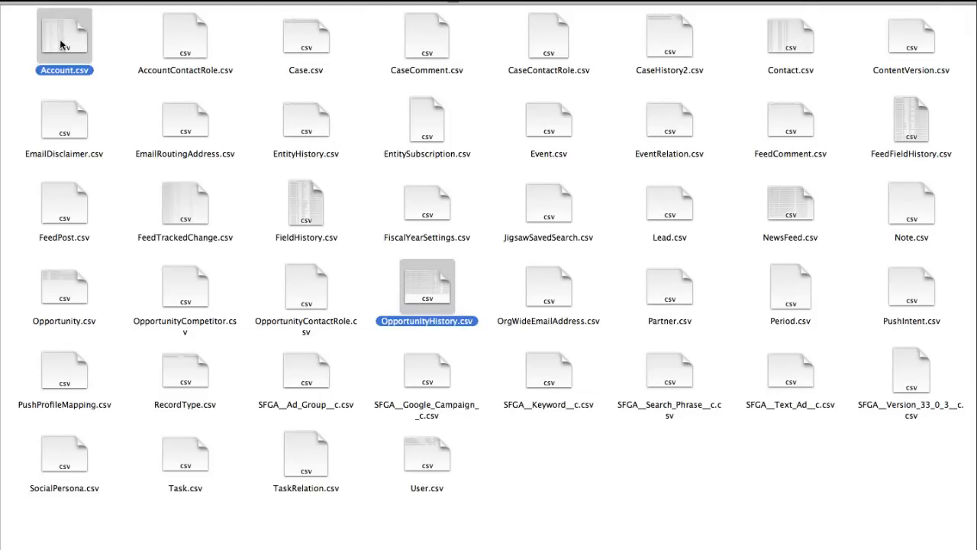
pyautogui.keyDown('super'); pyautogui.click(789, 45); pyautogui.keyUp('super')
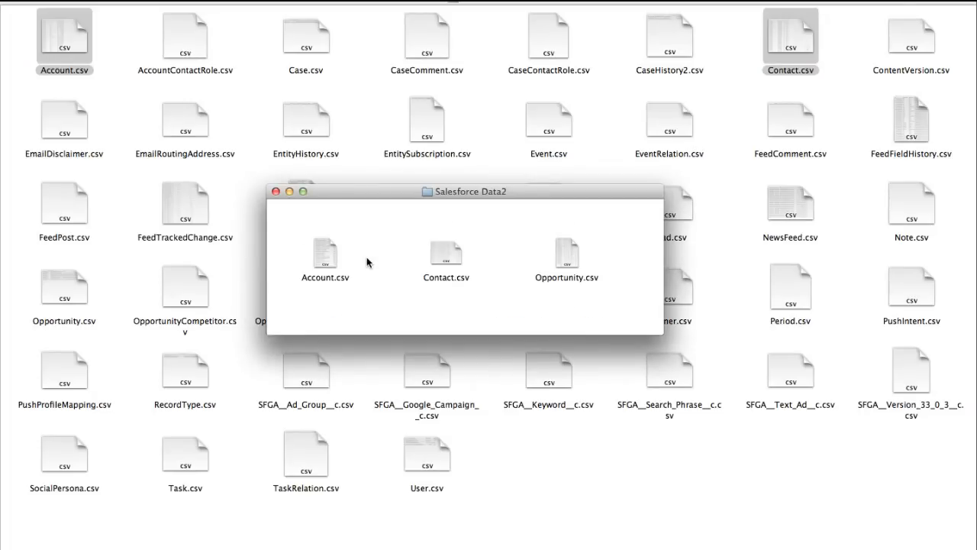
# Step: Open Account.csv from the Salesforce Data2 folder to view its data
pyautogui.click(374, 260)
pyautogui.click(326, 252)
pyautogui.doubleClick(325, 254)
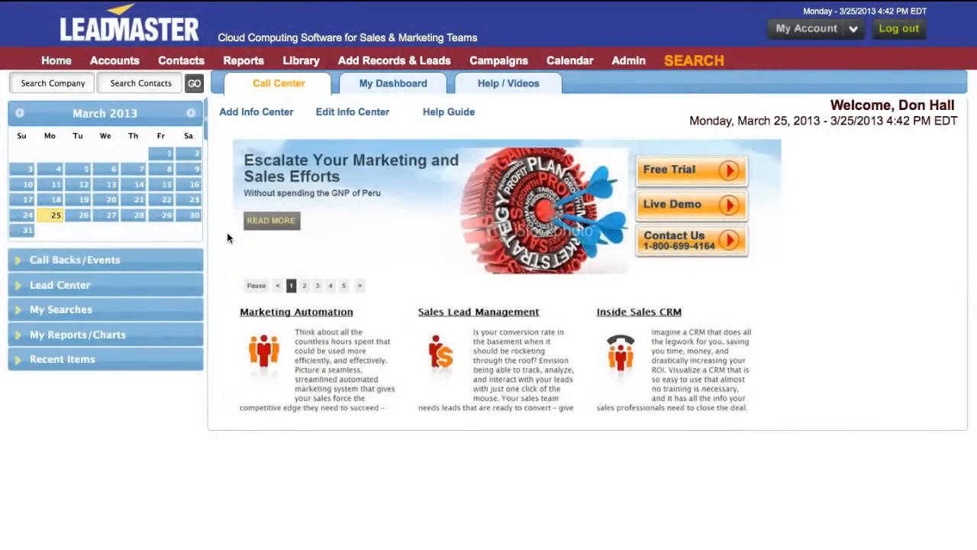
# Step: Switch to LeadMaster and list its existing records by searching without any criteria
pyautogui.click(195, 84)
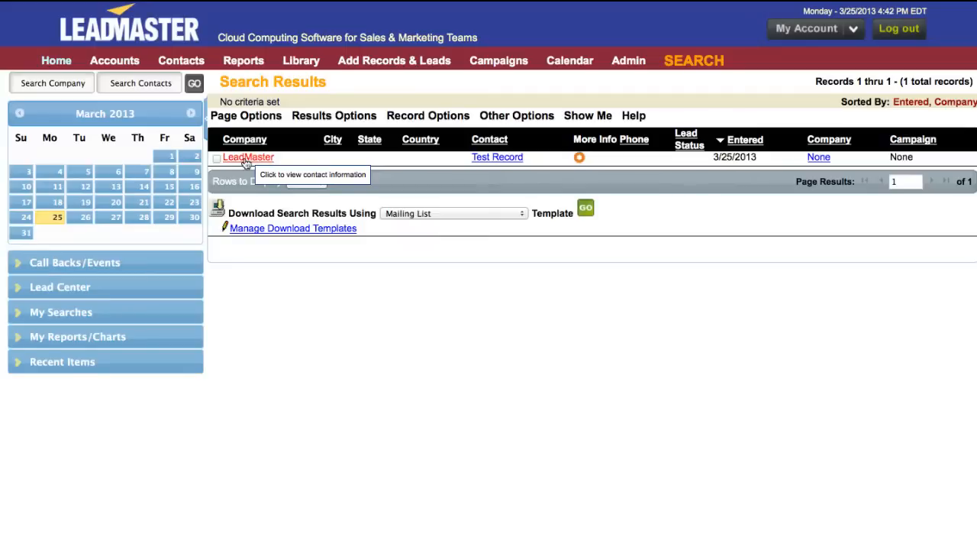
# Step: Review the SF Account ID label's settings in the Sales Update page customization, leaving them unchanged
pyautogui.moveTo(635, 67)
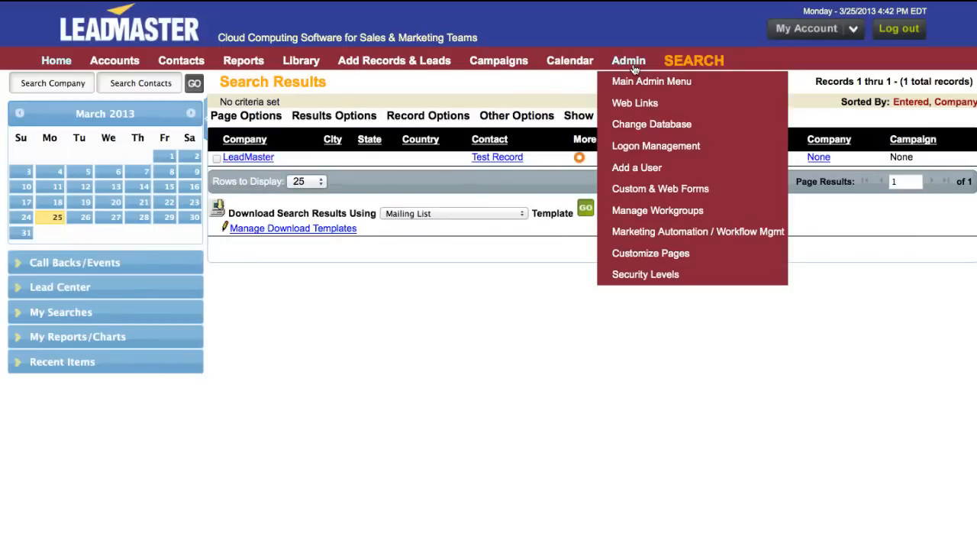
pyautogui.click(646, 255)
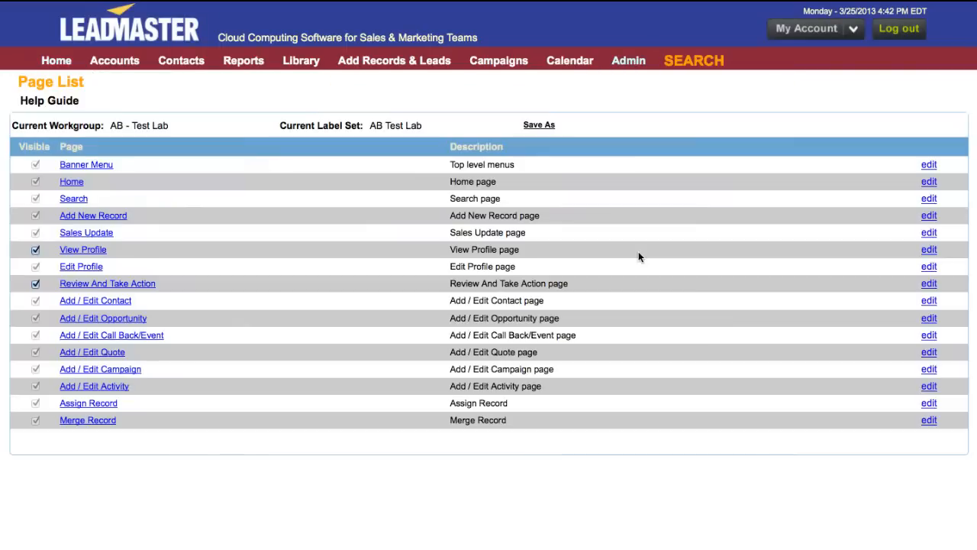
pyautogui.click(86, 232)
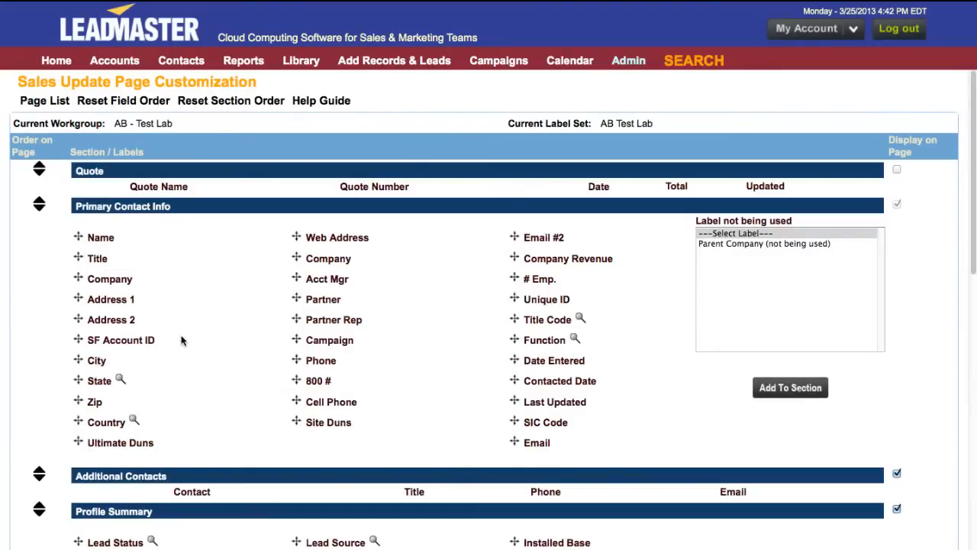
pyautogui.moveTo(181, 341); pyautogui.dragTo(150, 342)
pyautogui.click(132, 346)
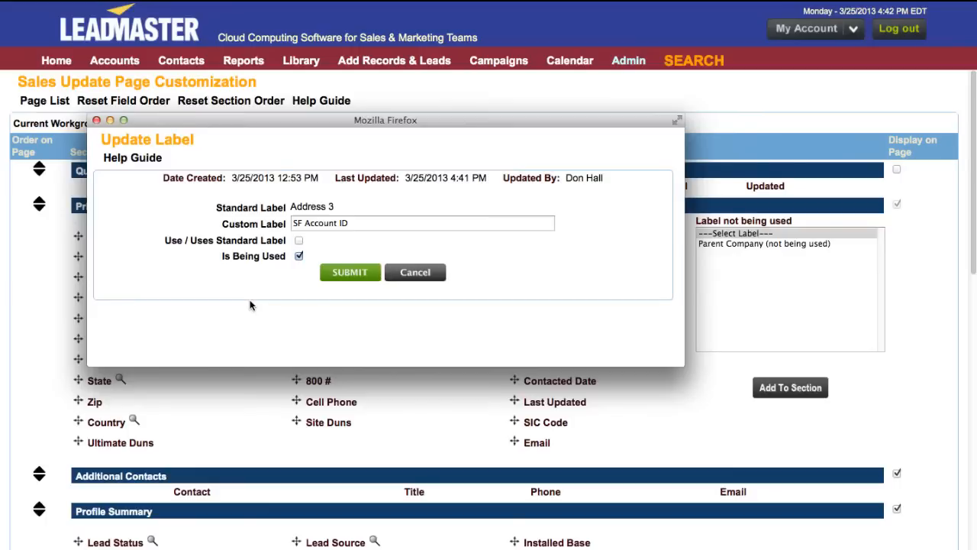
pyautogui.click(415, 272)
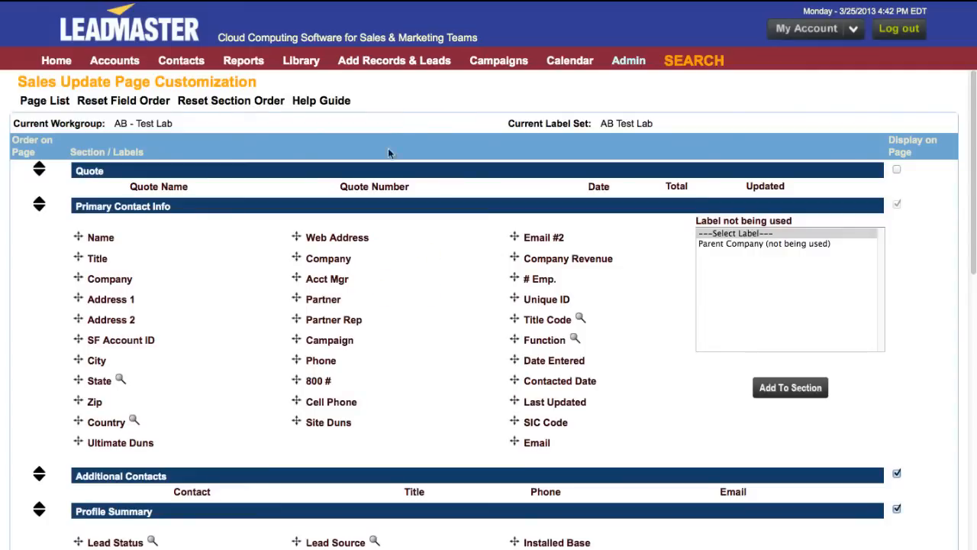
# Step: Start a record import with the Account.csv file and a new import template
pyautogui.moveTo(379, 63)
pyautogui.click(361, 107)
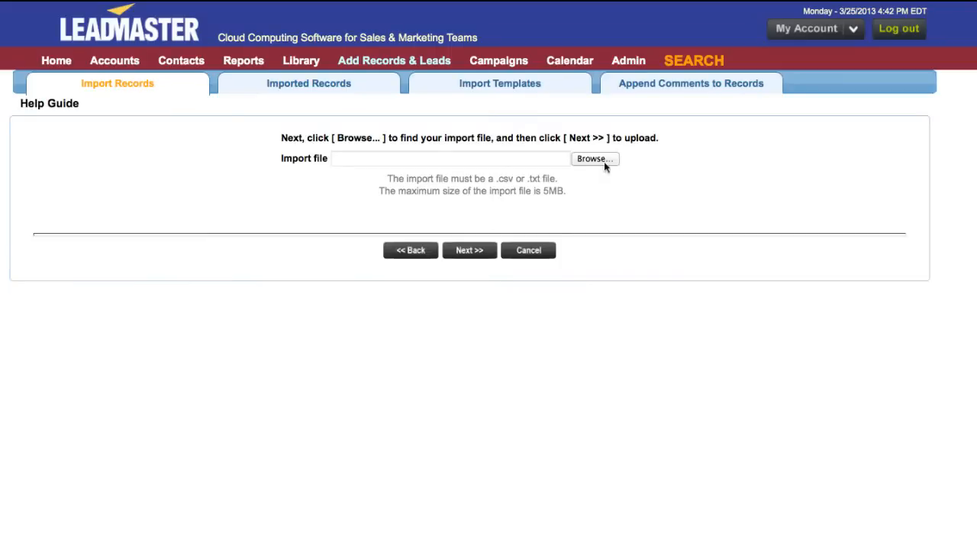
pyautogui.click(603, 159)
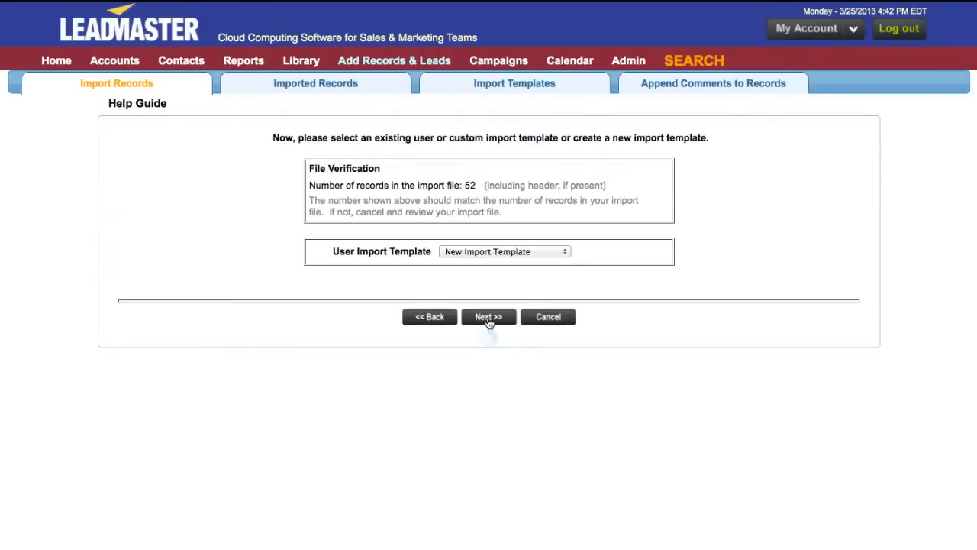
pyautogui.click(484, 317)
# Step: Assign the imported records to the Imported from Salesforce campaign and specify that the file contains a header record
pyautogui.click(450, 196)
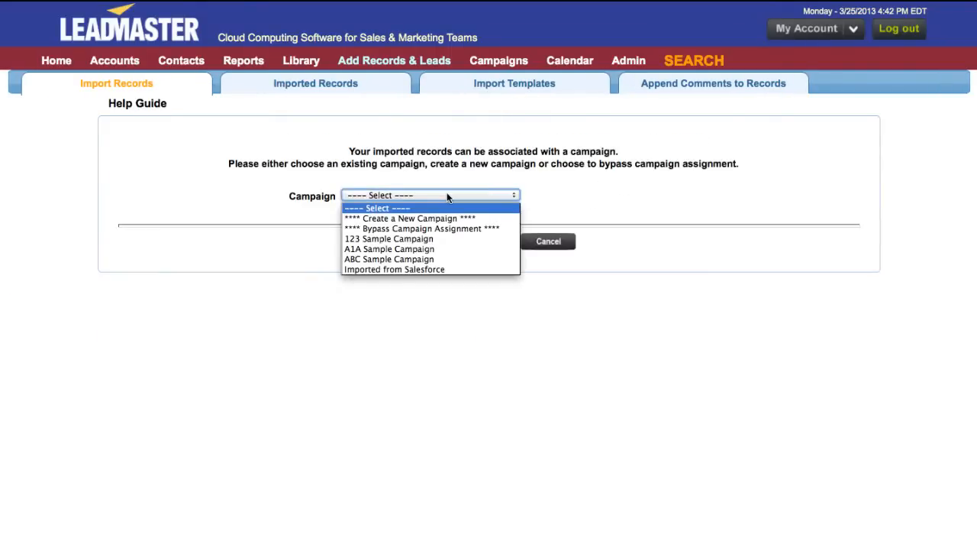
pyautogui.click(443, 271)
pyautogui.click(489, 242)
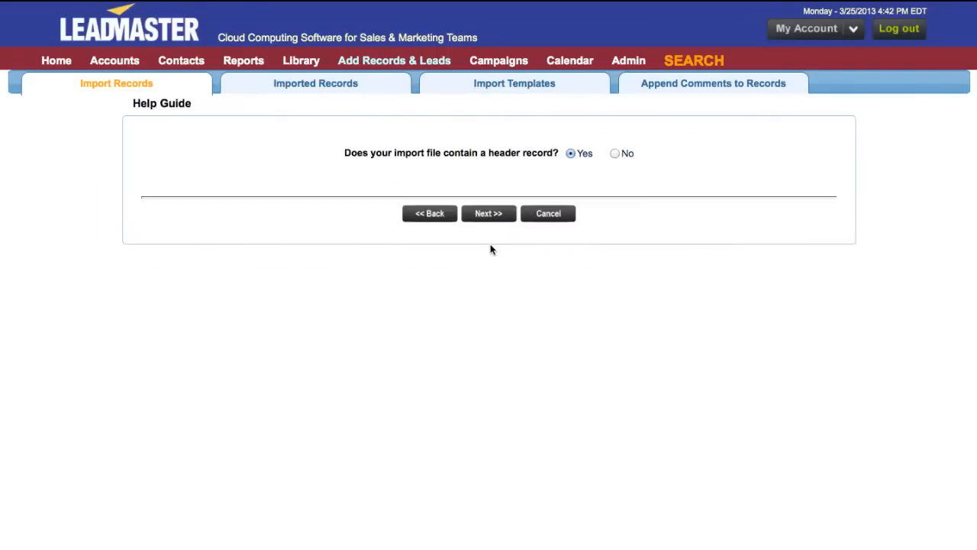
pyautogui.click(487, 214)
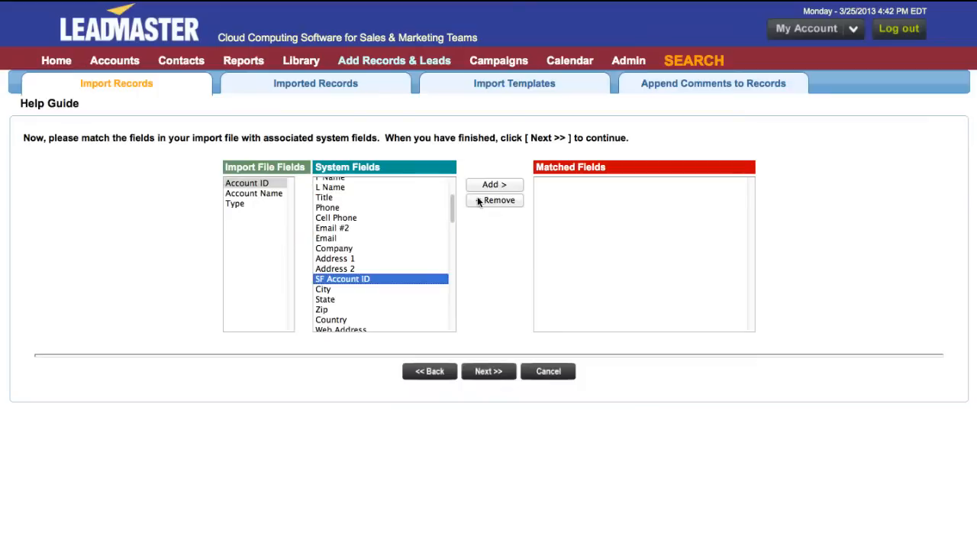
# Step: Match the import fields Account ID to SF Account ID, Account Name to Company, and Type to Contact Type
pyautogui.click(276, 185)
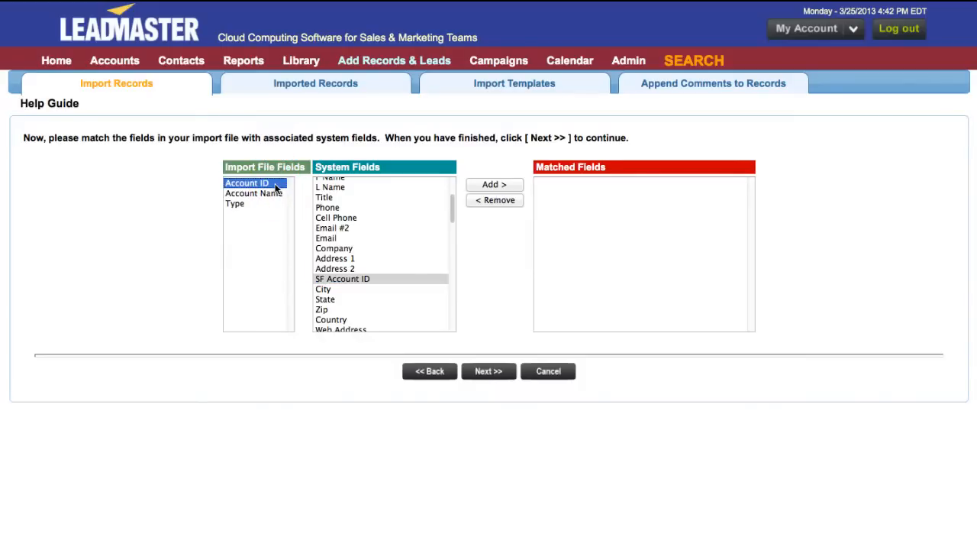
pyautogui.click(334, 282)
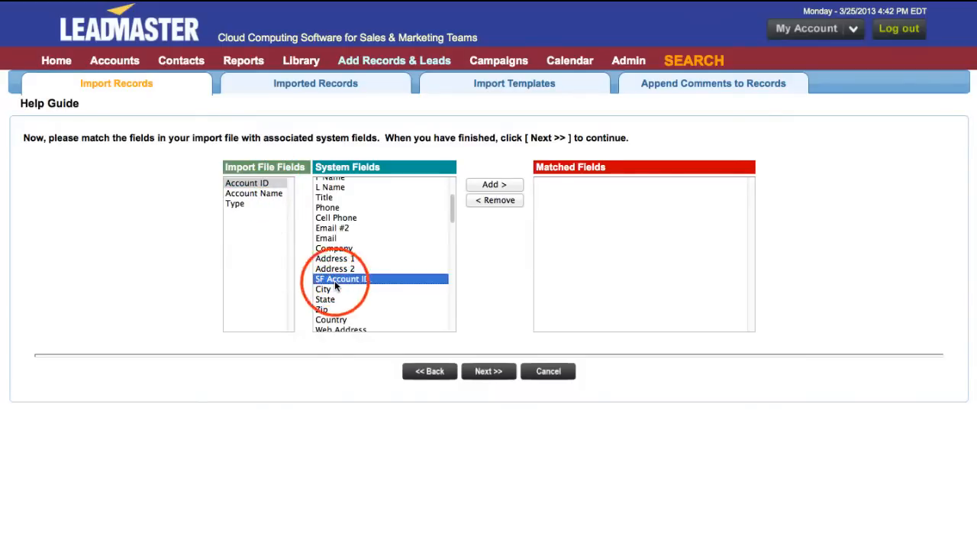
pyautogui.click(490, 184)
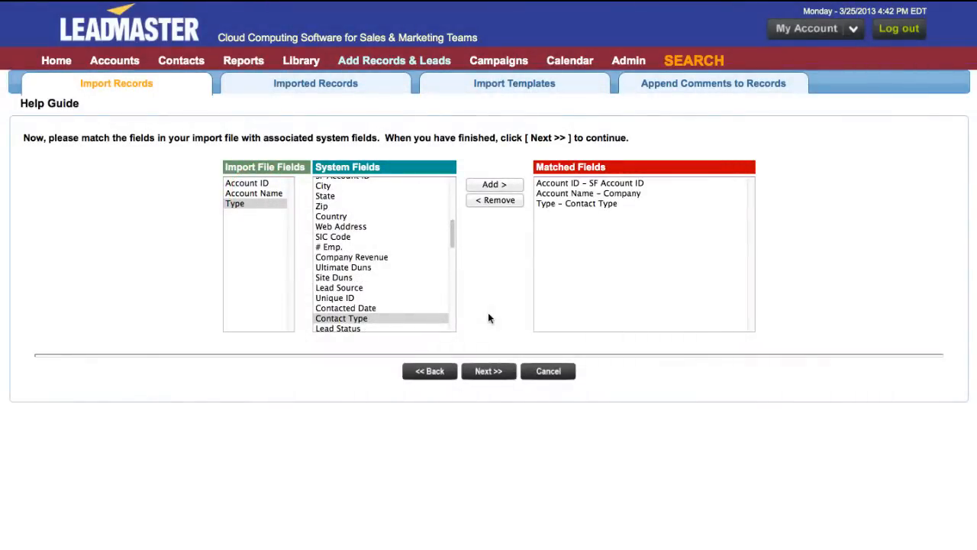
pyautogui.click(492, 372)
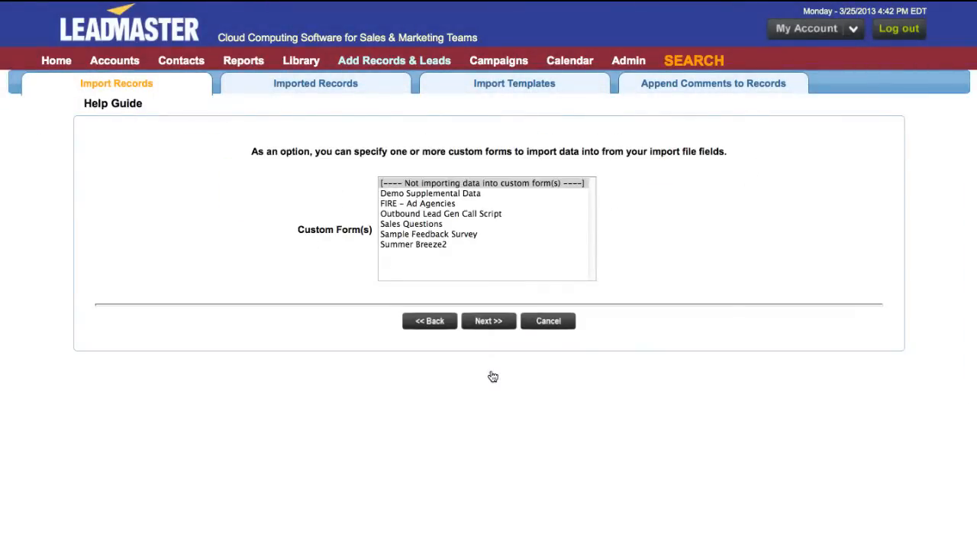
# Step: Complete the account import without custom forms and without loading additional contacts
pyautogui.click(489, 321)
pyautogui.click(495, 259)
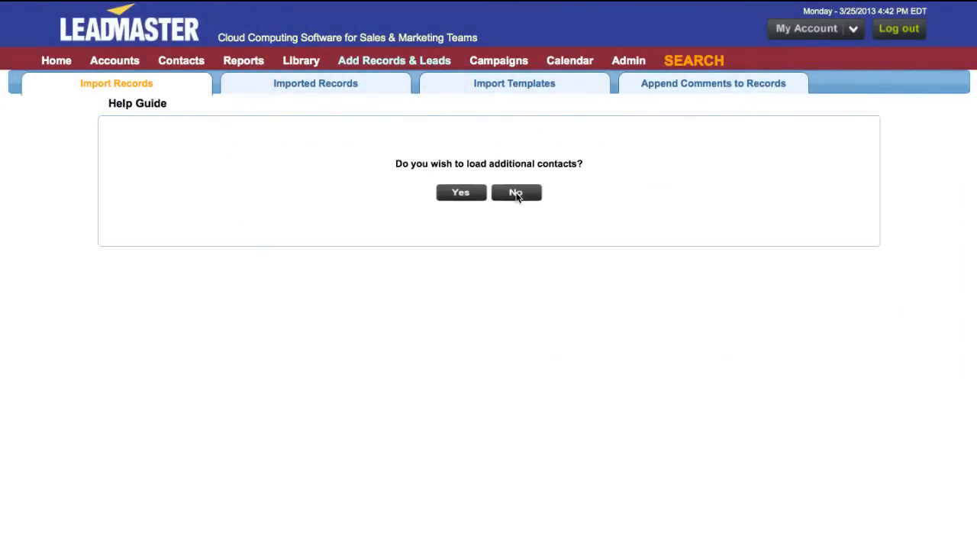
pyautogui.click(514, 191)
pyautogui.click(638, 331)
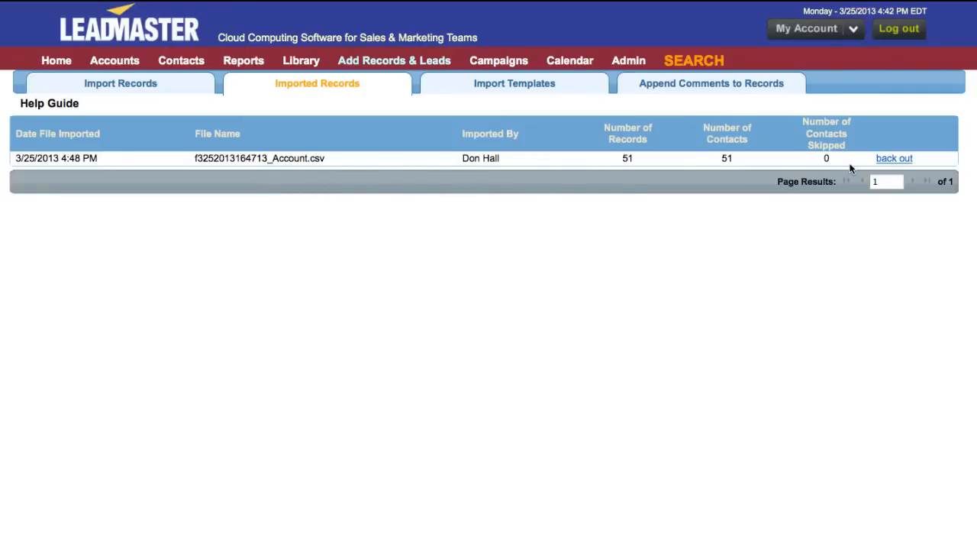
# Step: Open the AB Group record from the list of all accounts and check its SF Account ID
pyautogui.click(115, 61)
pyautogui.click(116, 81)
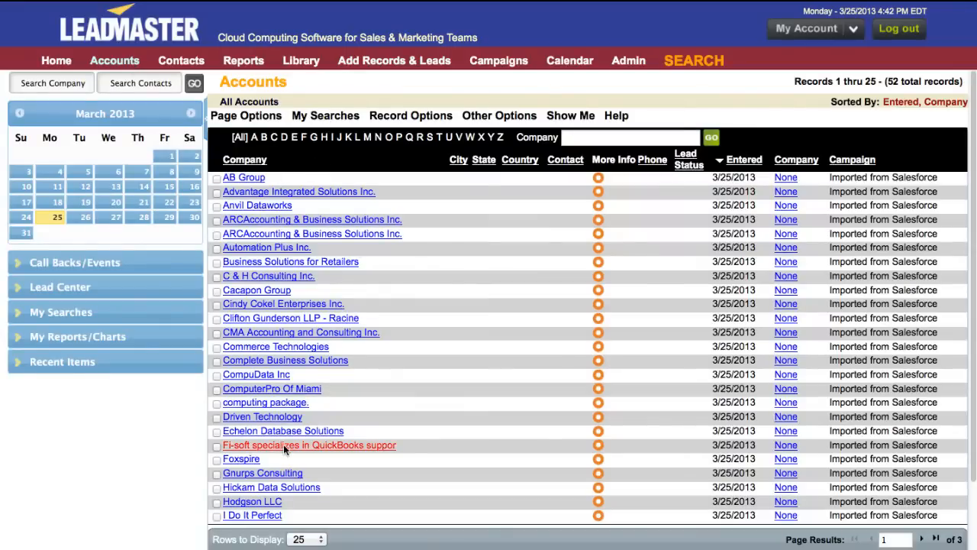
pyautogui.click(246, 180)
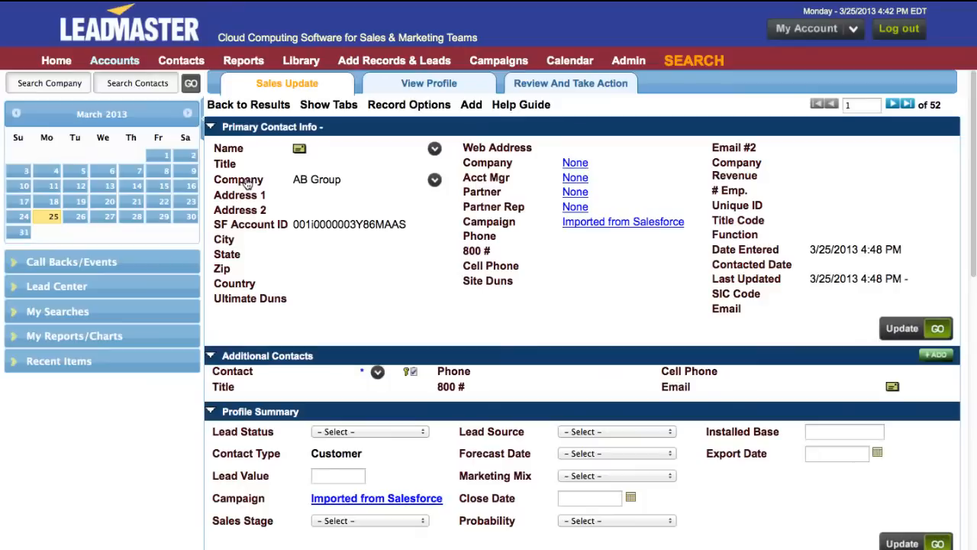
pyautogui.moveTo(293, 223); pyautogui.dragTo(417, 224)
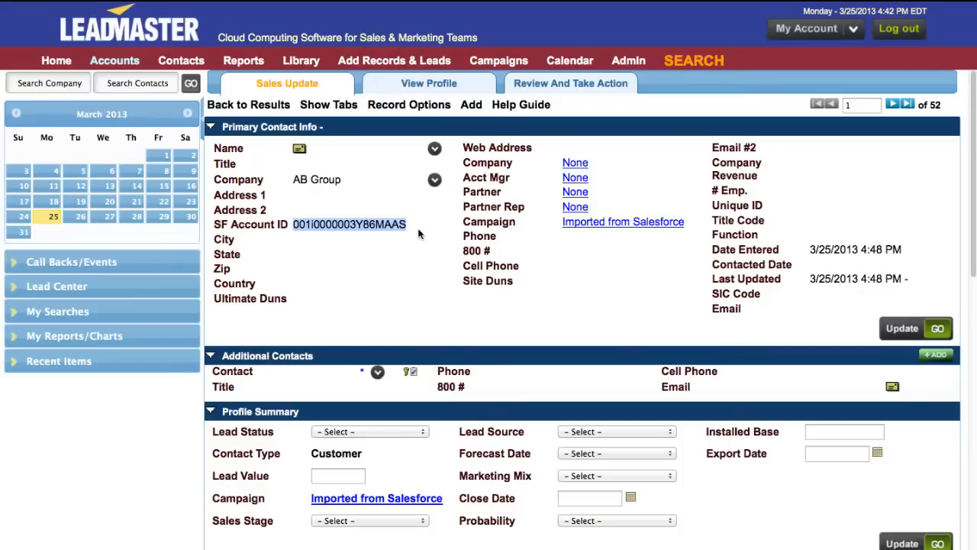
# Step: Start an update/append of records with the Contact.csv file and a new template
pyautogui.moveTo(393, 62)
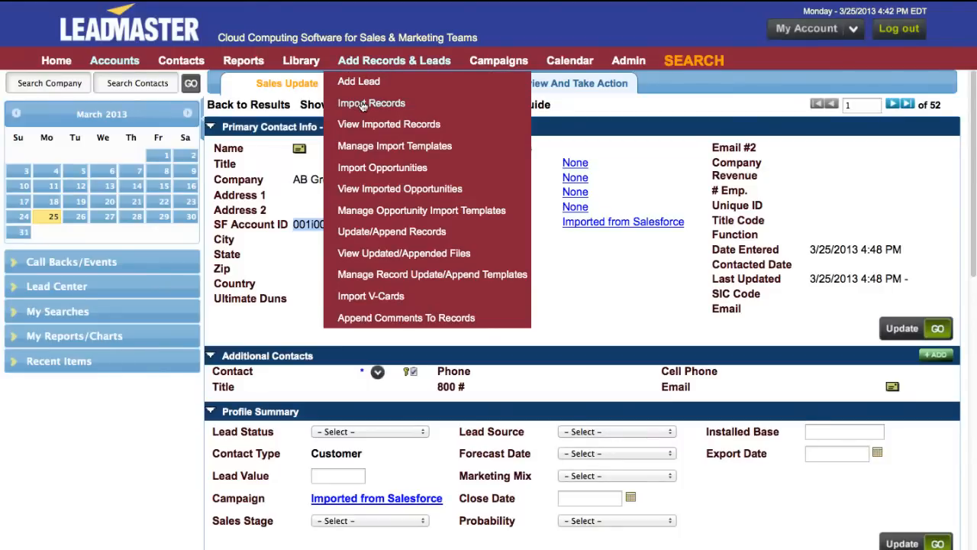
pyautogui.click(366, 230)
pyautogui.click(610, 155)
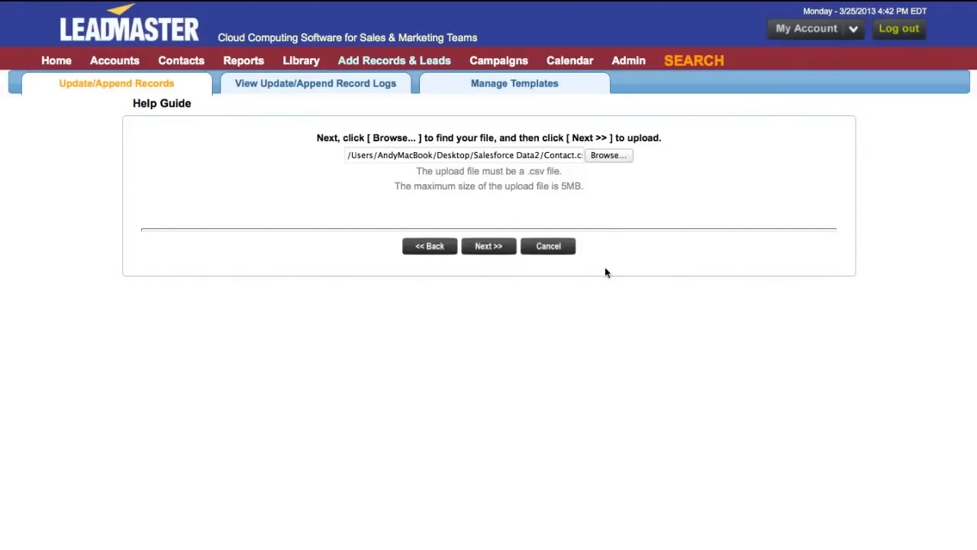
pyautogui.click(487, 250)
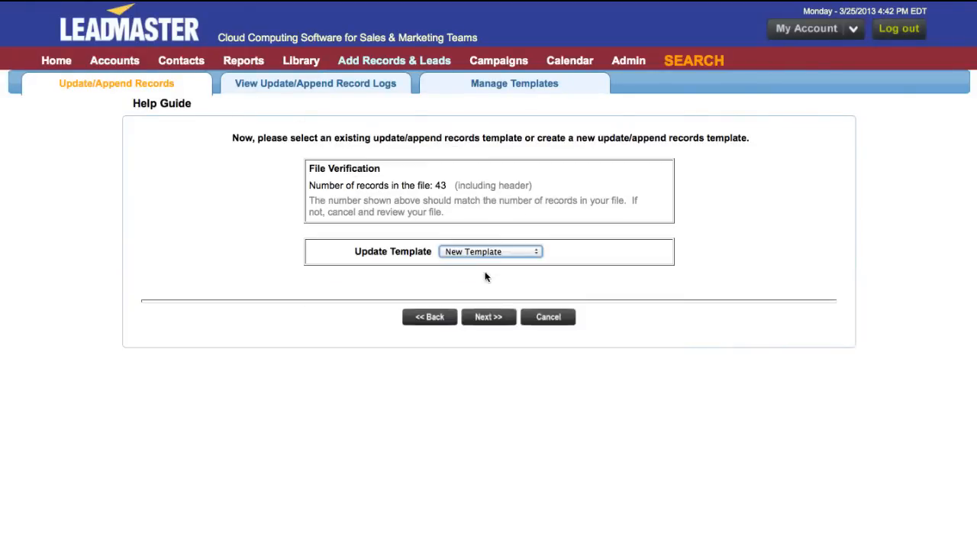
pyautogui.click(489, 316)
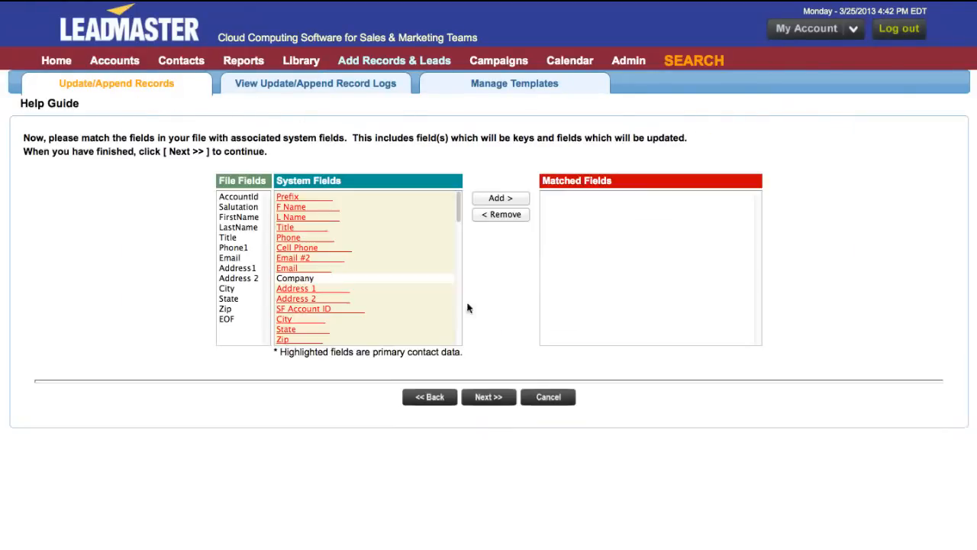
# Step: Match AccountId to SF Account ID, Salutation to Prefix, and the name, title, phone, email, address, city, state and zip fields to their system counterparts
pyautogui.click(237, 198)
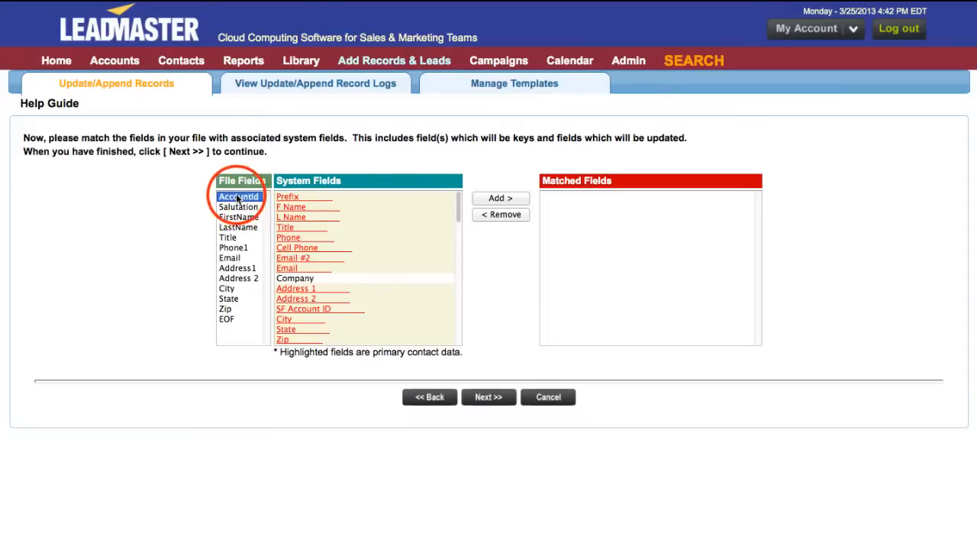
pyautogui.click(312, 308)
pyautogui.click(512, 200)
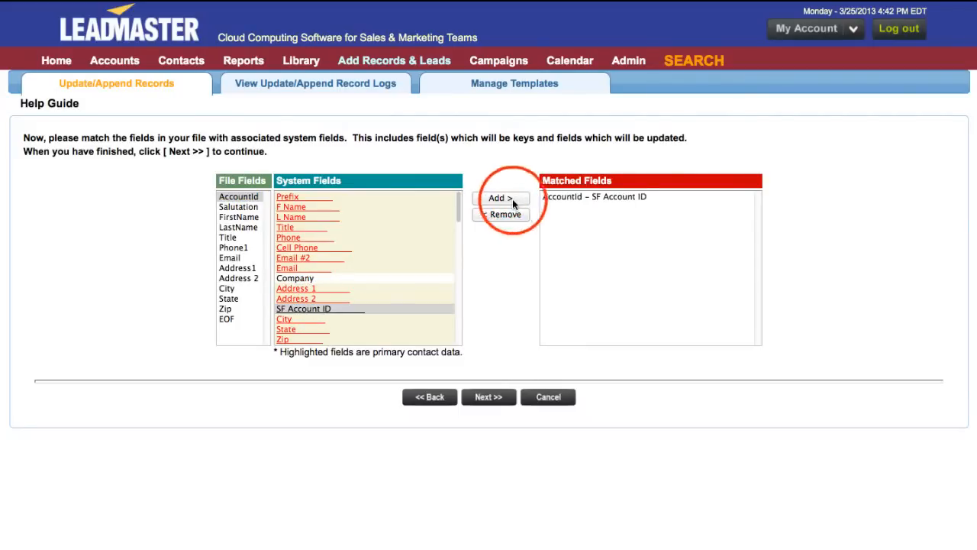
pyautogui.click(239, 207)
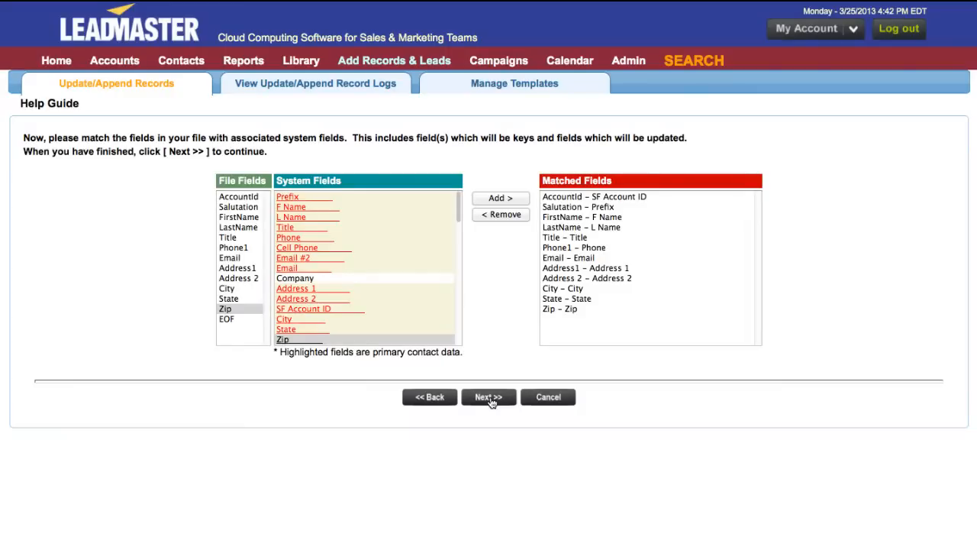
pyautogui.click(490, 398)
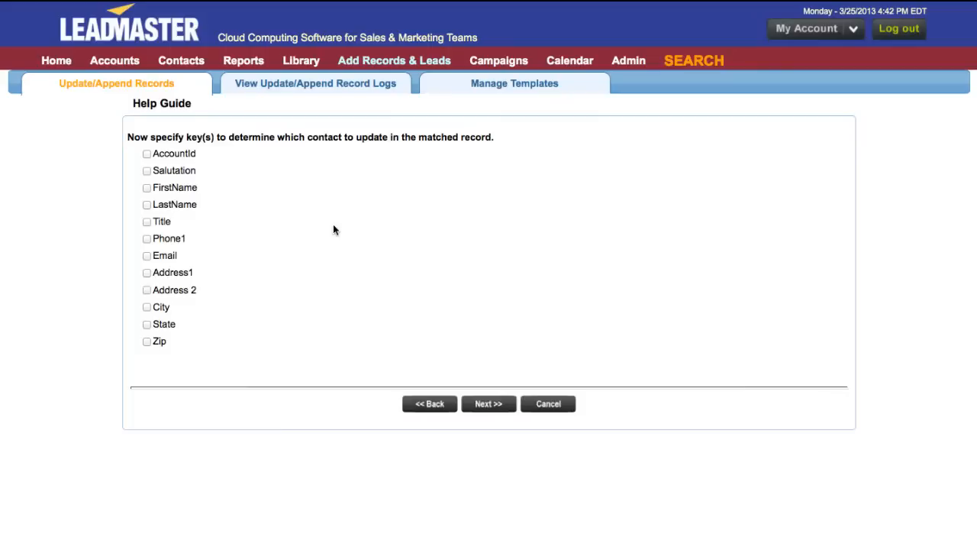
# Step: Set AccountId as the key for matching contacts and run the record update
pyautogui.click(147, 153)
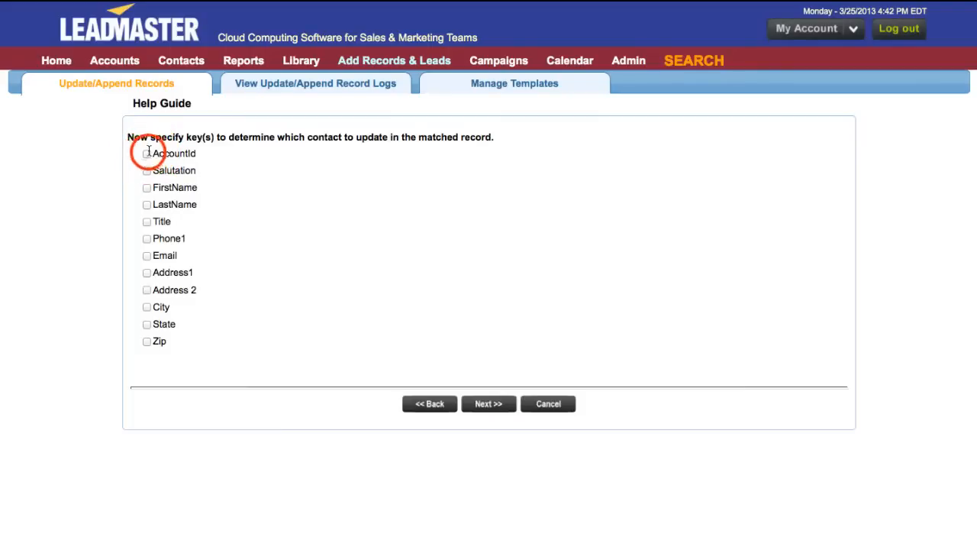
pyautogui.click(493, 405)
pyautogui.click(492, 326)
pyautogui.click(694, 336)
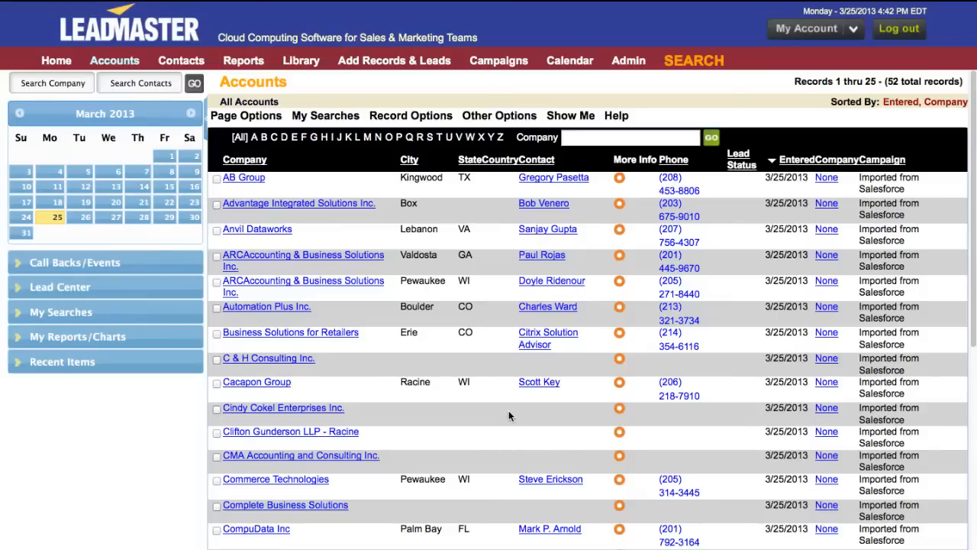
# Step: Start an opportunity import with the Opportunity.csv file and a new template
pyautogui.moveTo(412, 65)
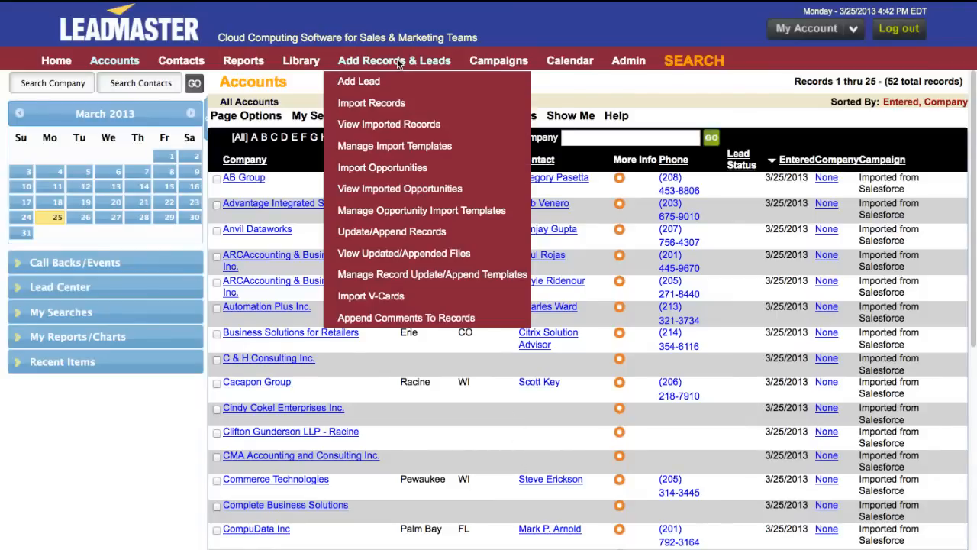
pyautogui.click(414, 168)
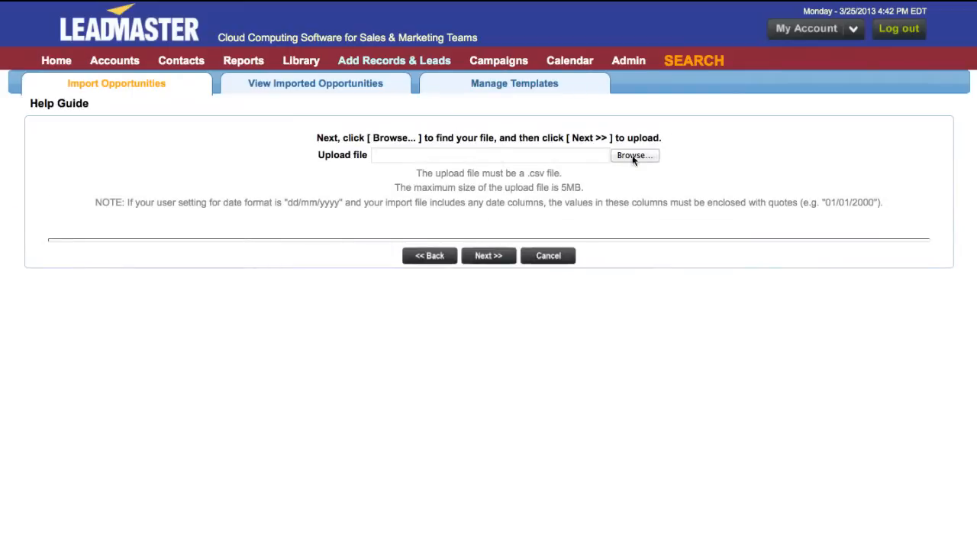
pyautogui.click(635, 155)
pyautogui.click(488, 256)
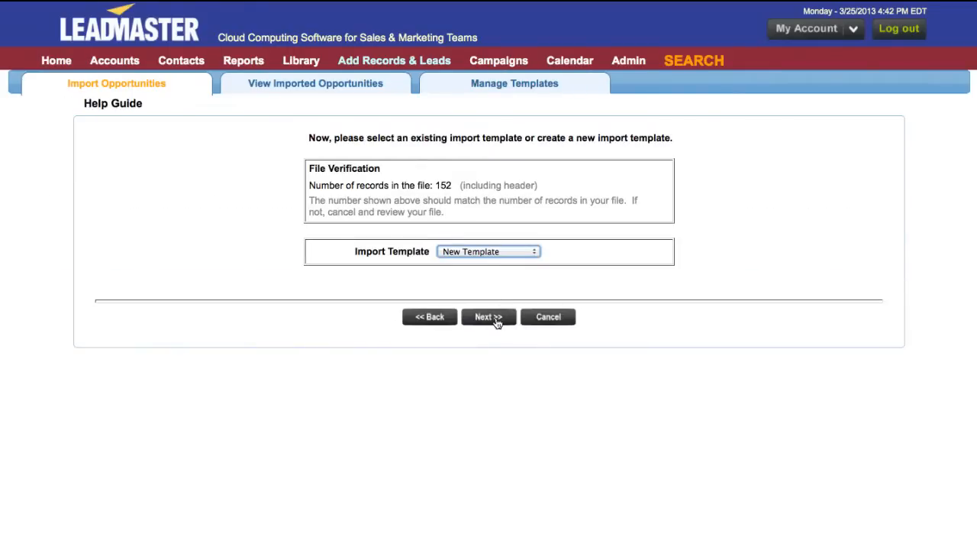
pyautogui.click(492, 317)
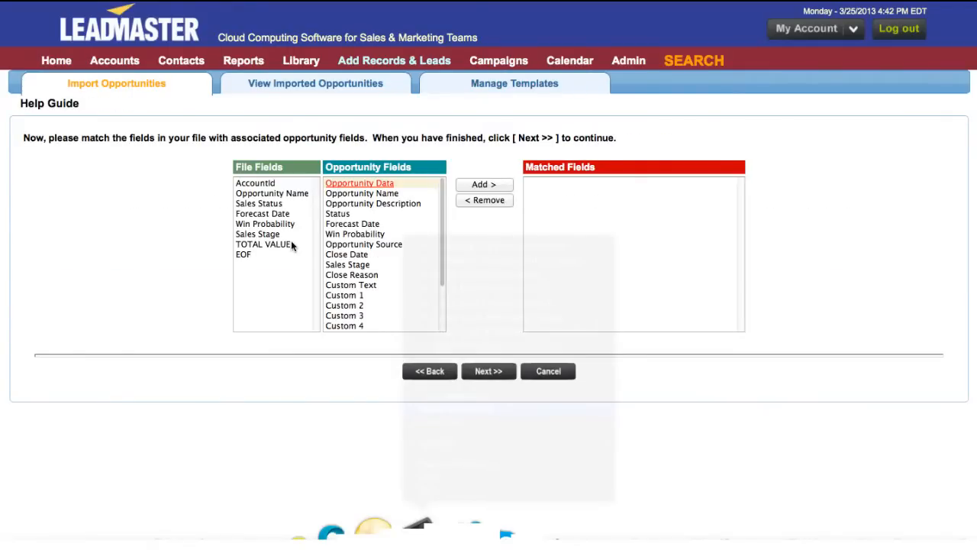
# Step: Match Opportunity Name, Sales Status, Forecast Date, Win Probability and Sales Stage to their opportunity counterparts, and TOTAL VALUE to Custom Text
pyautogui.click(260, 193)
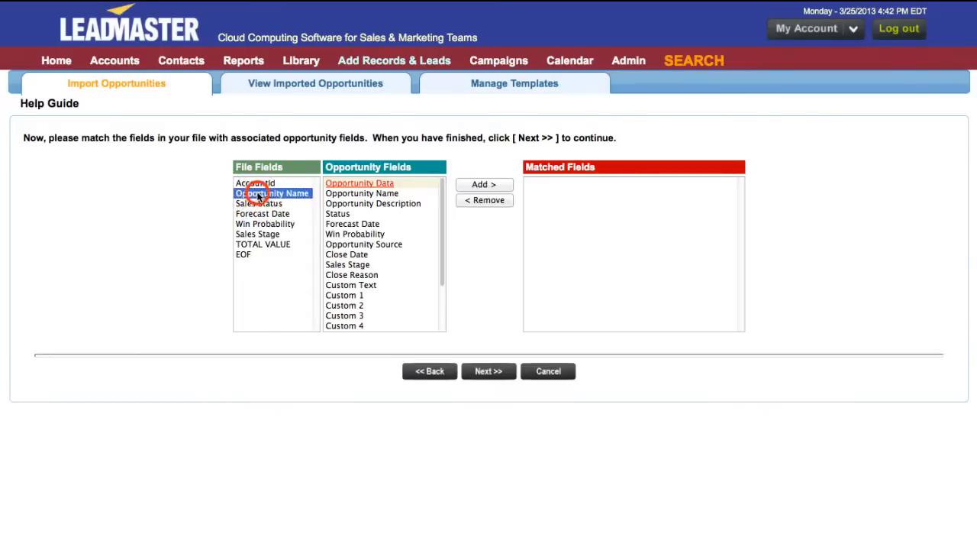
pyautogui.click(341, 195)
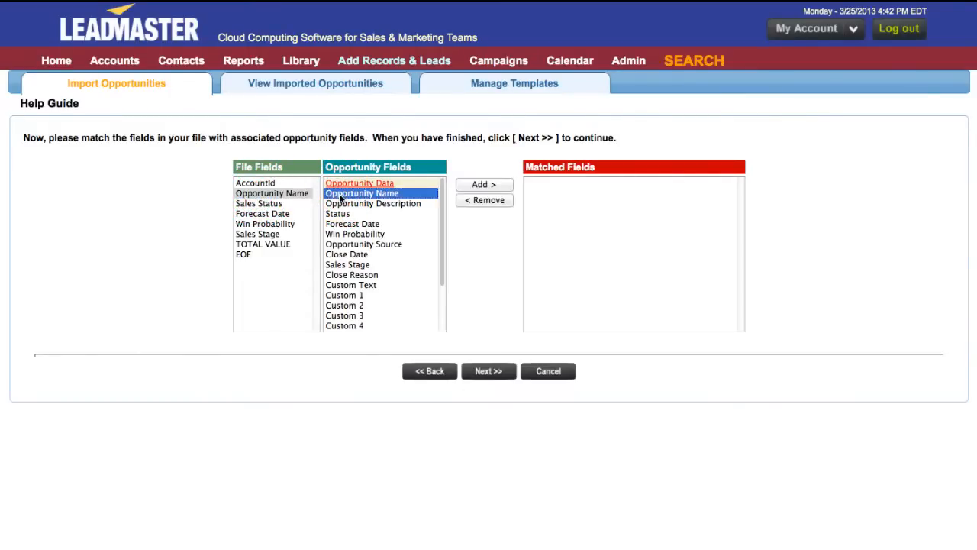
pyautogui.click(474, 186)
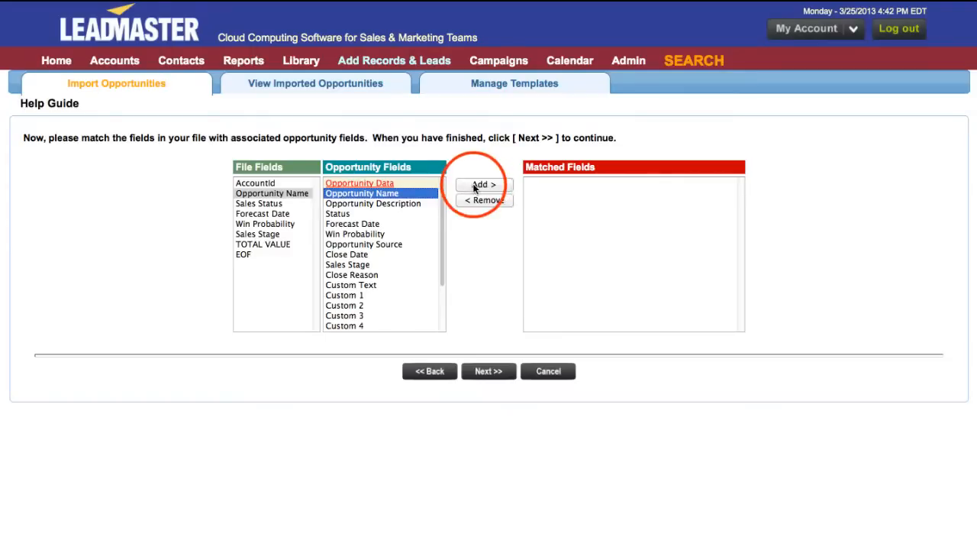
pyautogui.click(260, 203)
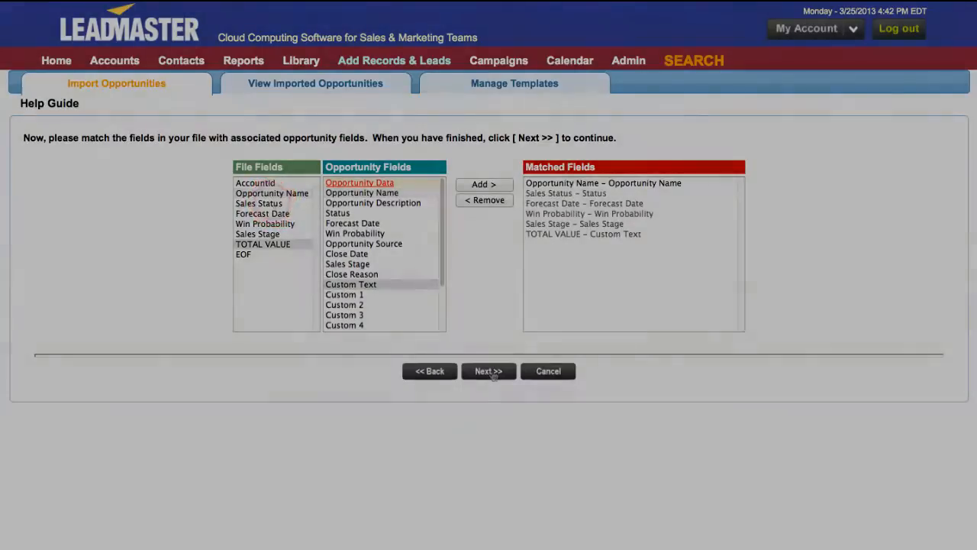
pyautogui.click(494, 374)
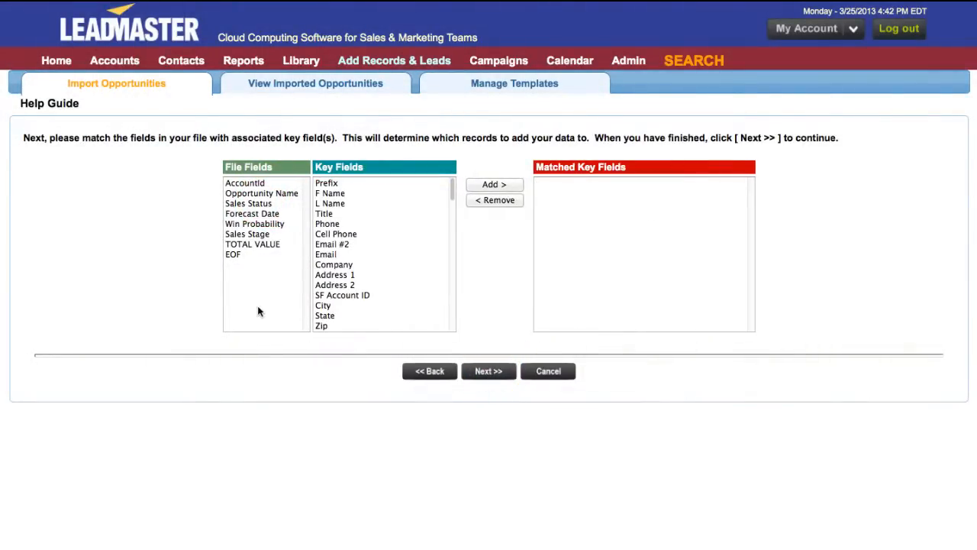
# Step: Match AccountId to the SF Account ID key field and run the opportunity import
pyautogui.click(241, 183)
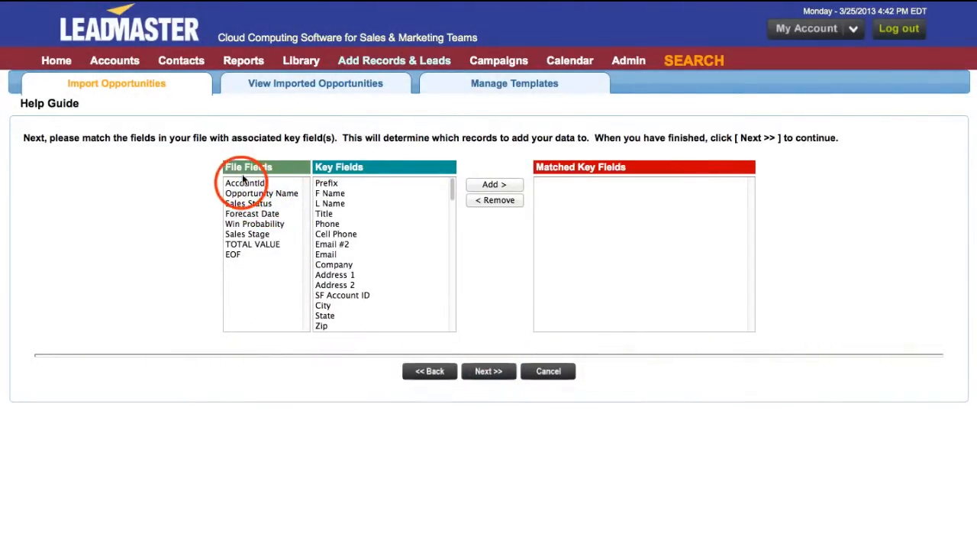
pyautogui.click(328, 294)
pyautogui.click(500, 186)
pyautogui.click(489, 372)
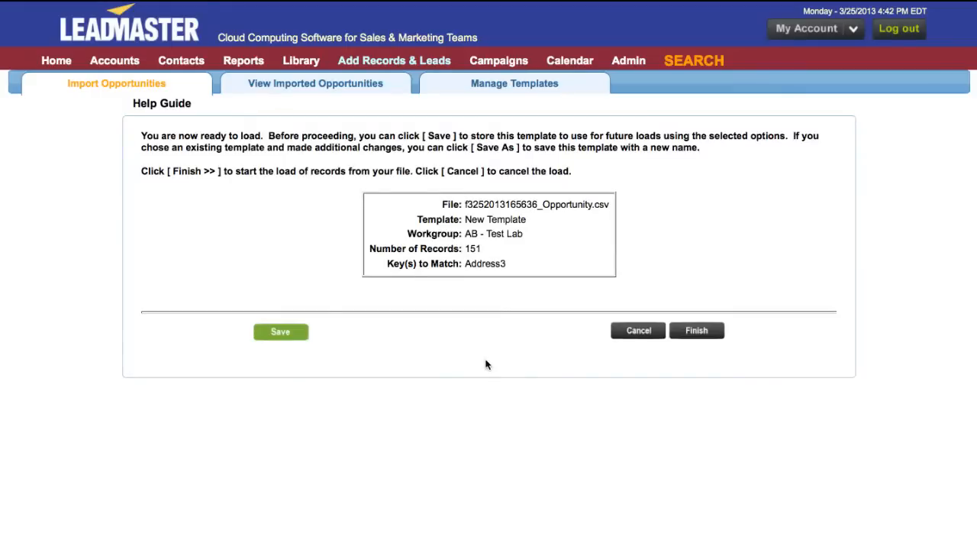
pyautogui.click(699, 333)
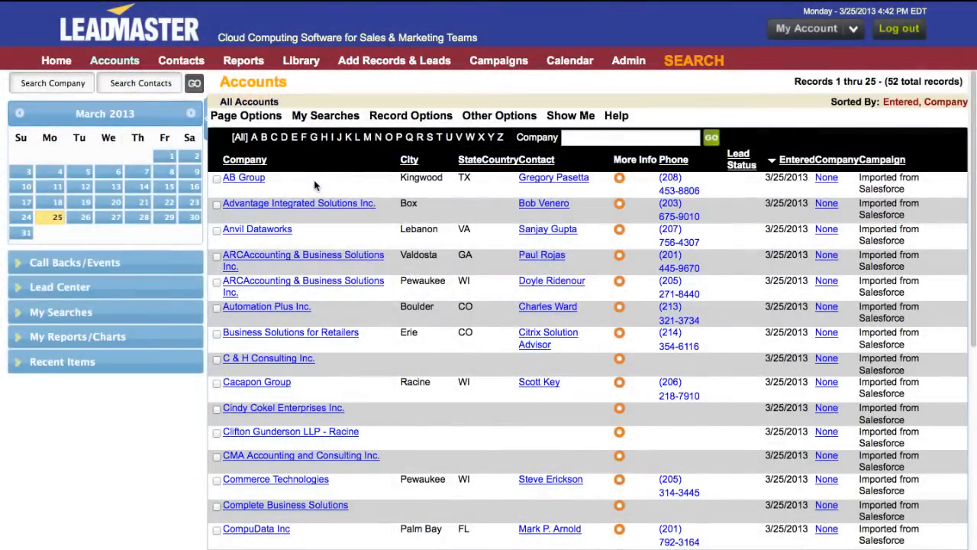
# Step: Open the AB Group account record and check its contacts and Sales Opportunity section for the imported data
pyautogui.click(246, 178)
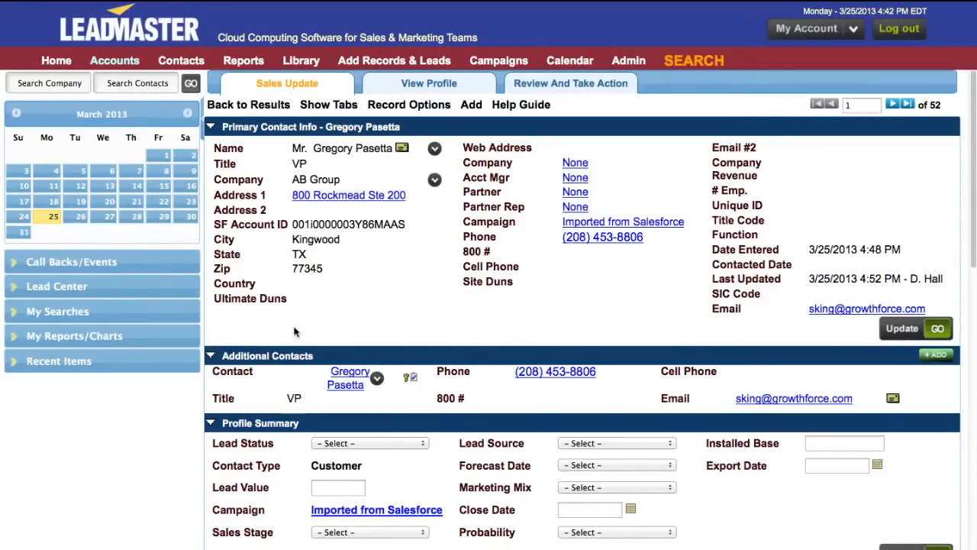
pyautogui.scroll(-4, 295, 333)
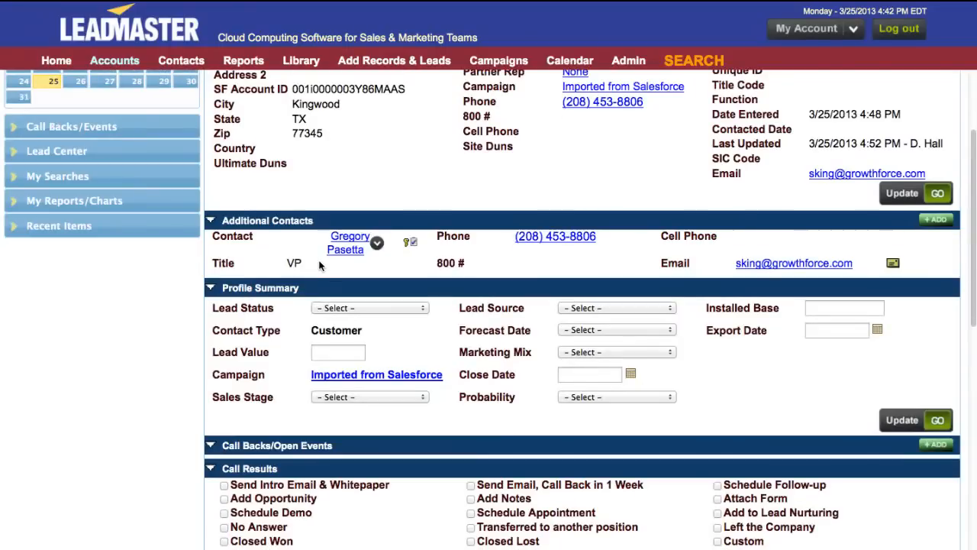
pyautogui.scroll(-3, 313, 332)
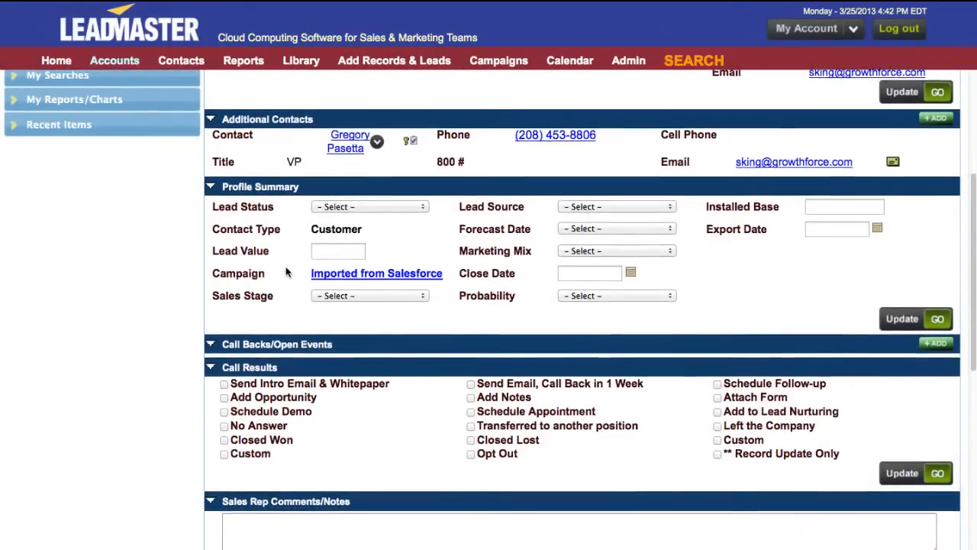
pyautogui.scroll(-11, 301, 266)
pyautogui.scroll(-2, 286, 271)
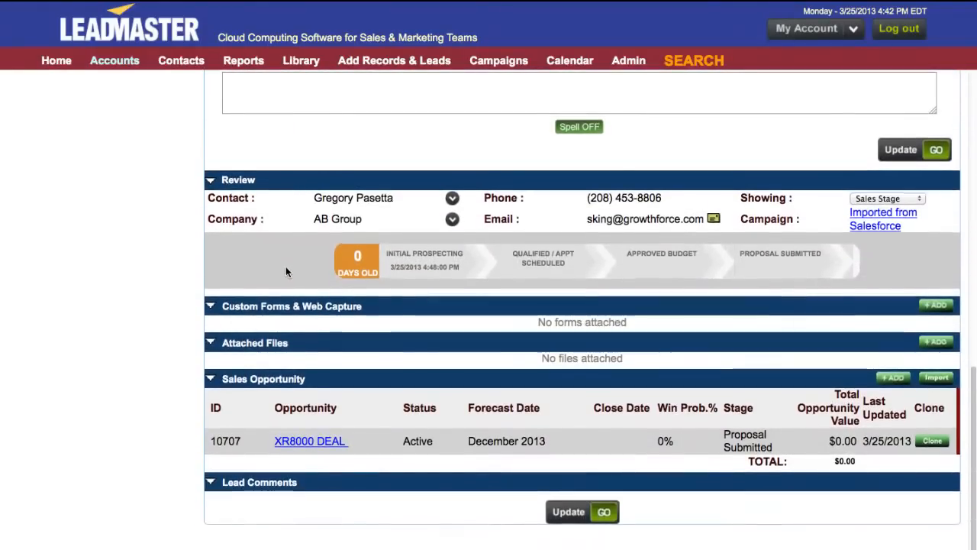